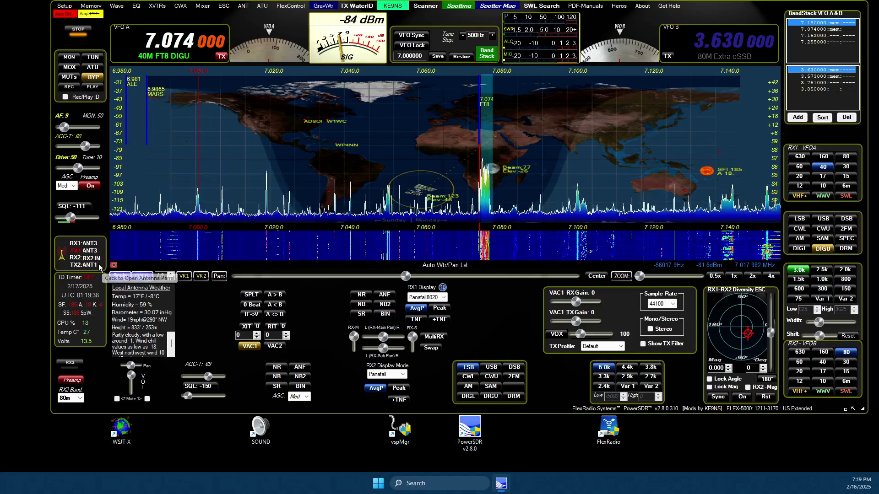
Review the compatibility settings of the PowerSDR v2.8.0 desktop shortcut and accept them
right_click(471, 434)
left_click(488, 422)
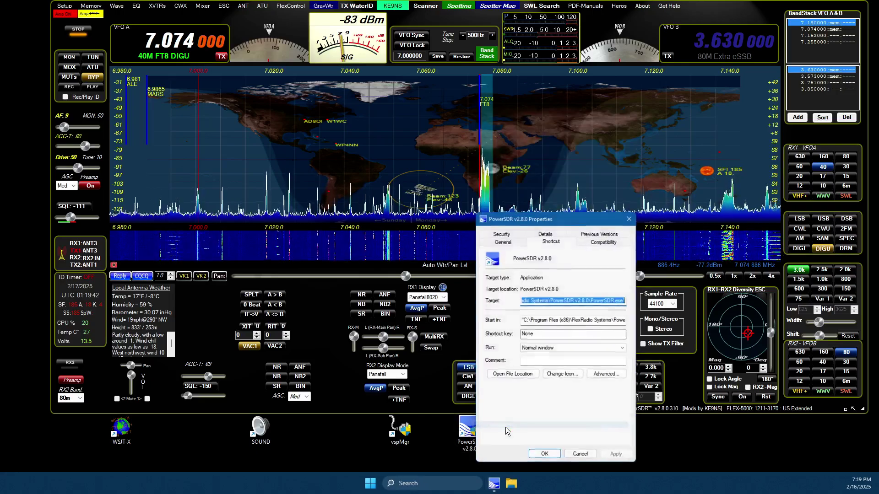
left_click(606, 239)
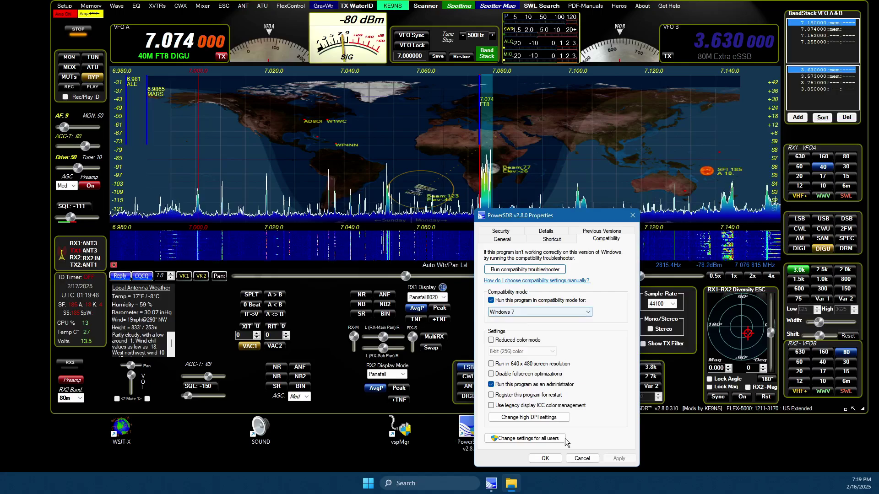
left_click(547, 458)
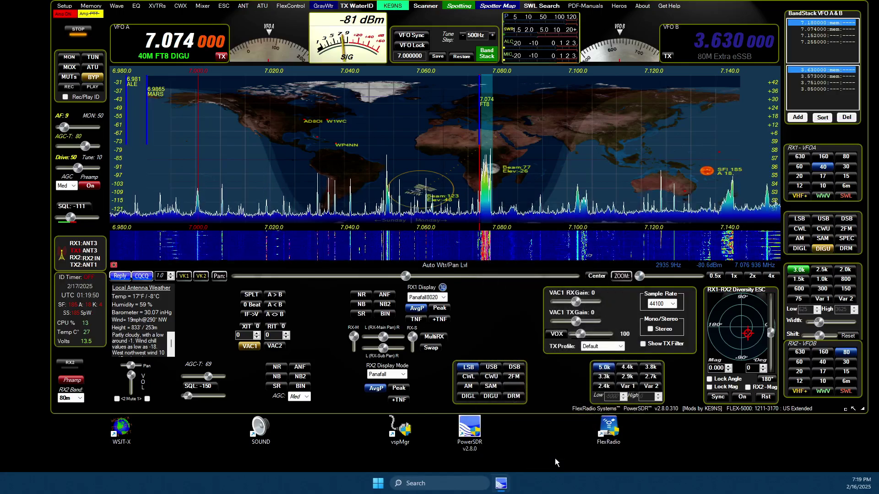
View the DX / SWL Spotter window from the Spotting feature and minimize it
left_click(460, 7)
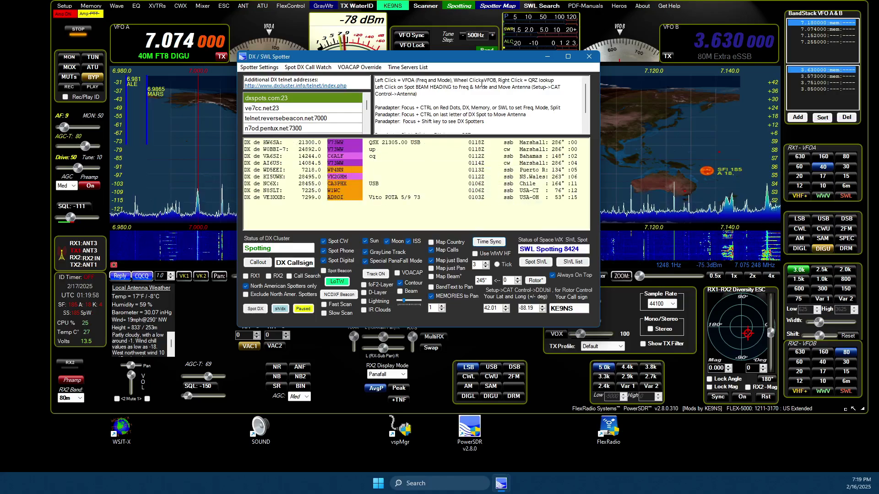
left_click(548, 57)
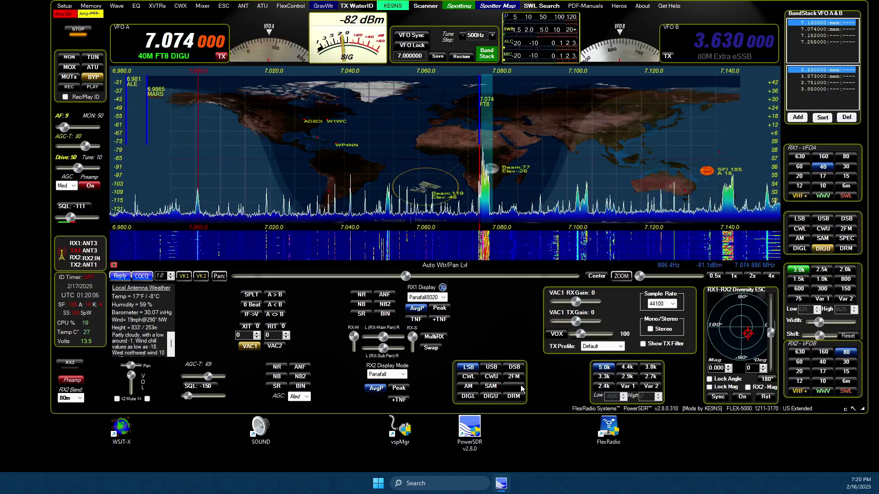
Review the compatibility settings of the vspMgr desktop shortcut and accept them
right_click(401, 435)
left_click(424, 428)
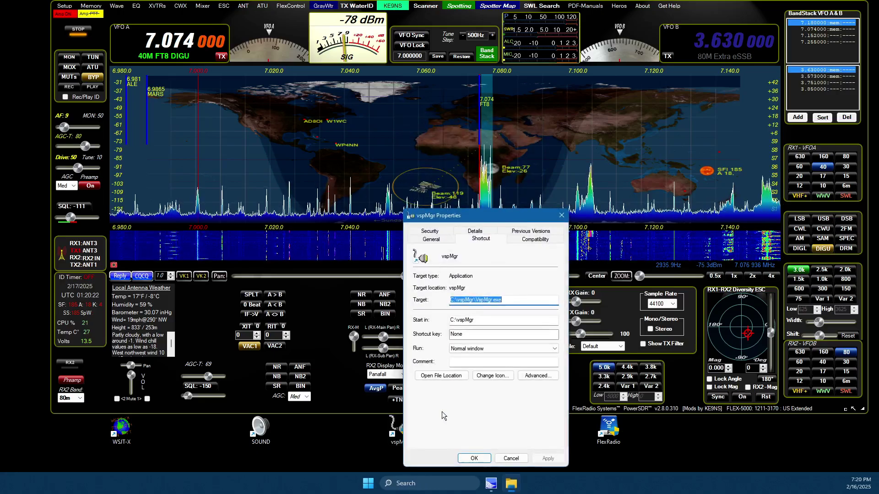
left_click(536, 240)
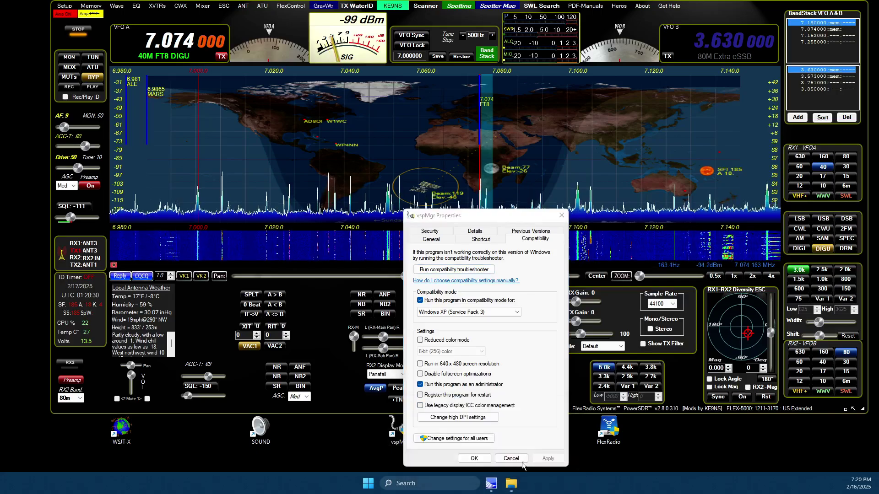
left_click(477, 459)
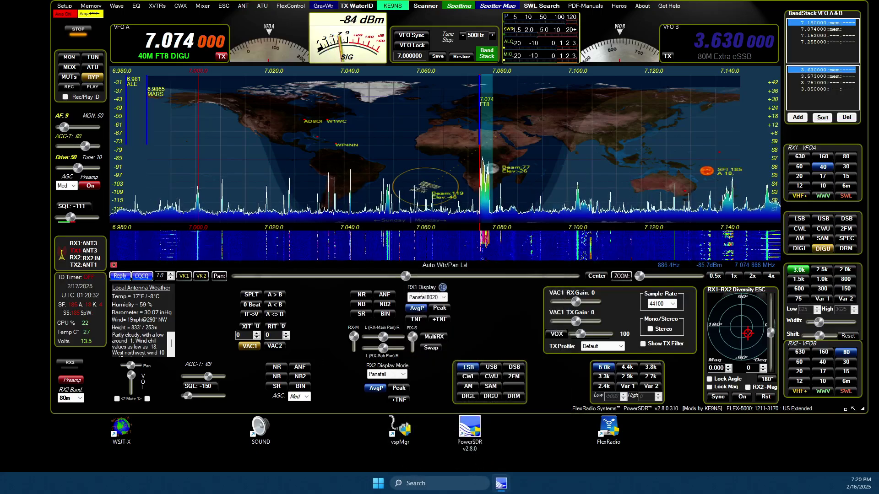
Open VSP Manager, look through its virtual port list, and select COM16 to see its paired port
left_click_drag(0, 275, 148, 275)
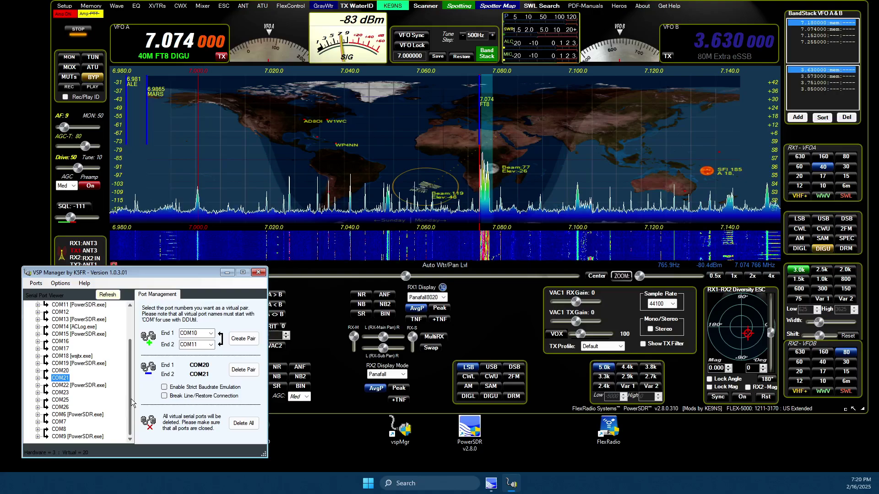
left_click_drag(130, 403, 130, 369)
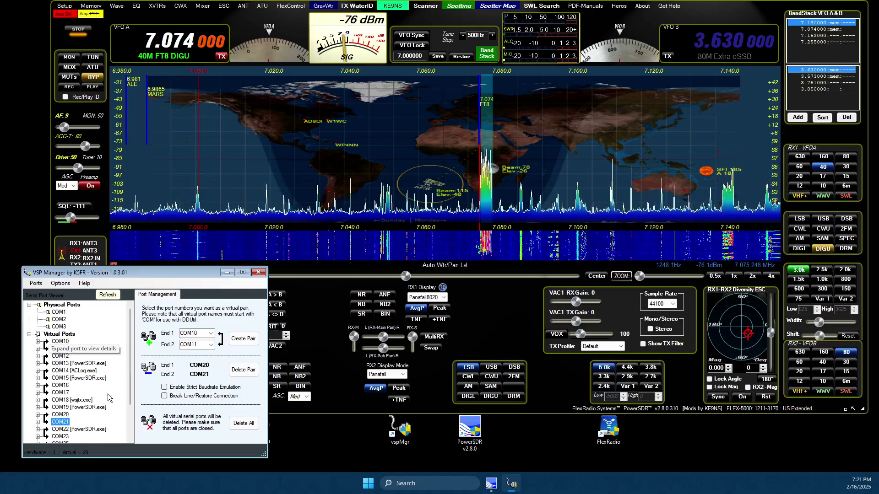
left_click(94, 386)
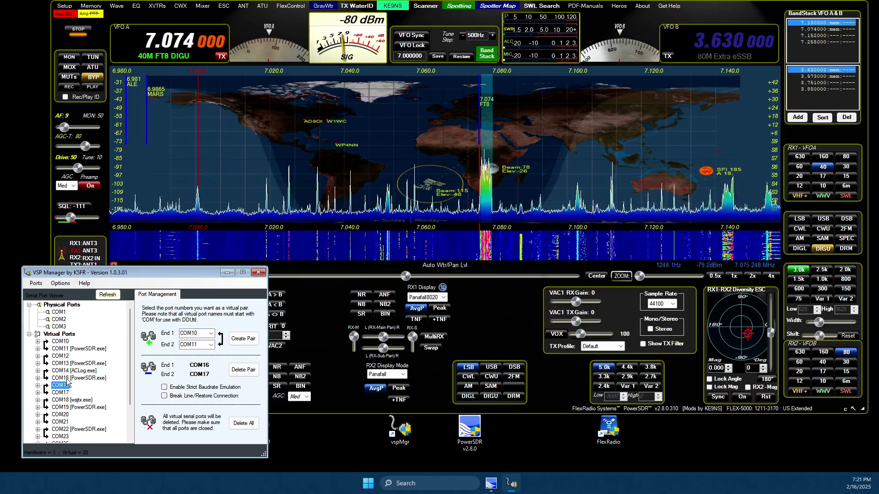
Open PowerSDR Setup at the CAT Control settings and compare the assigned COM ports with VSP Manager's port list
left_click(333, 405)
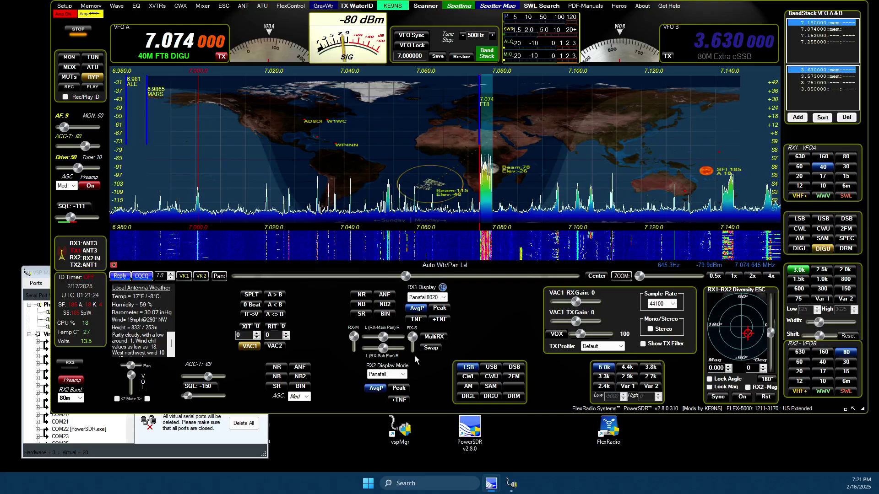
left_click(65, 5)
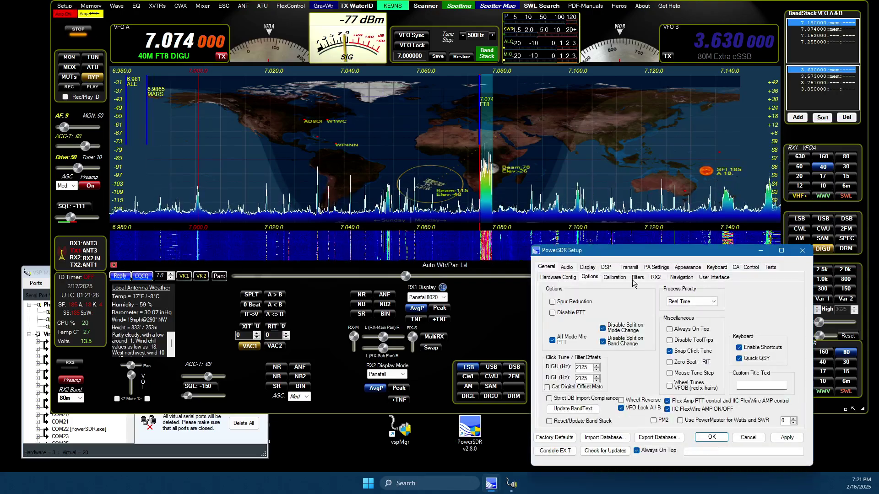
left_click(745, 267)
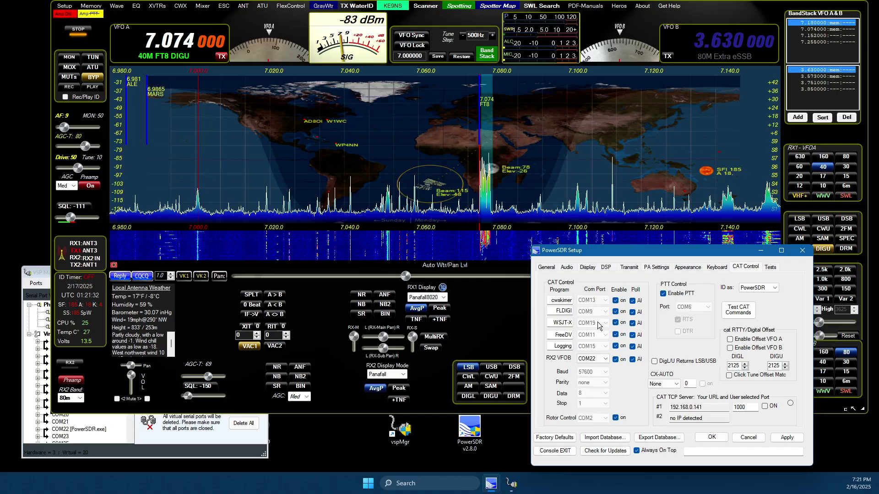
left_click(42, 269)
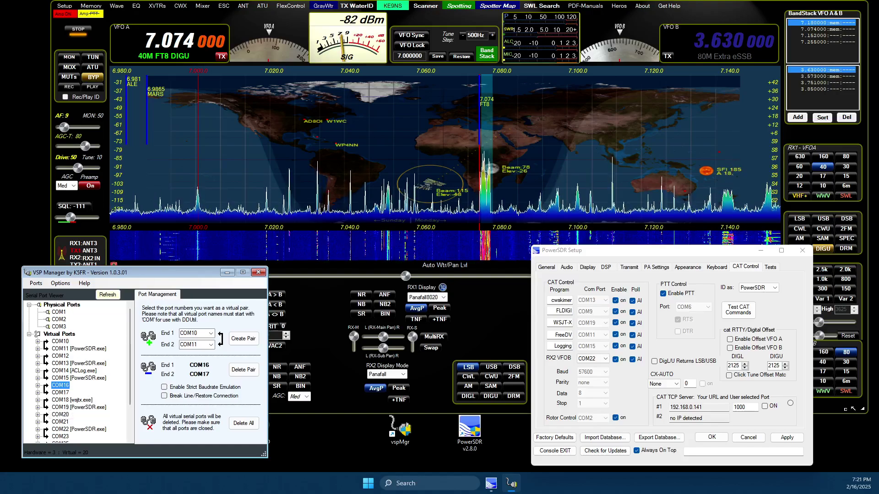
Switch to WSJT-X and open its radio settings to examine the rig, serial port and serial parameters
left_click_drag(283, 24, 277, 21)
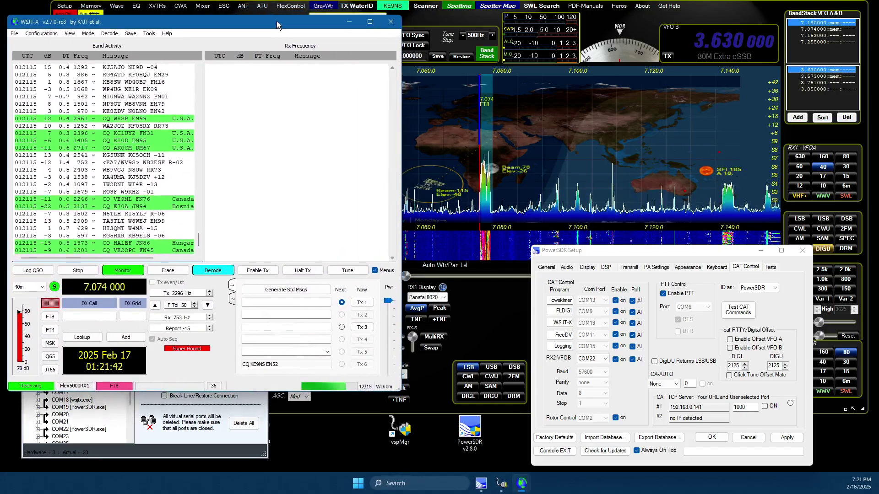
left_click(13, 35)
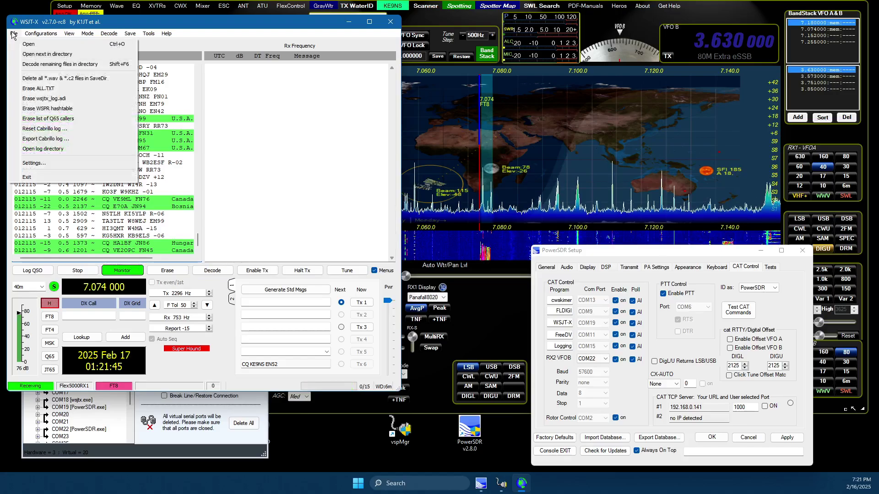
left_click(42, 166)
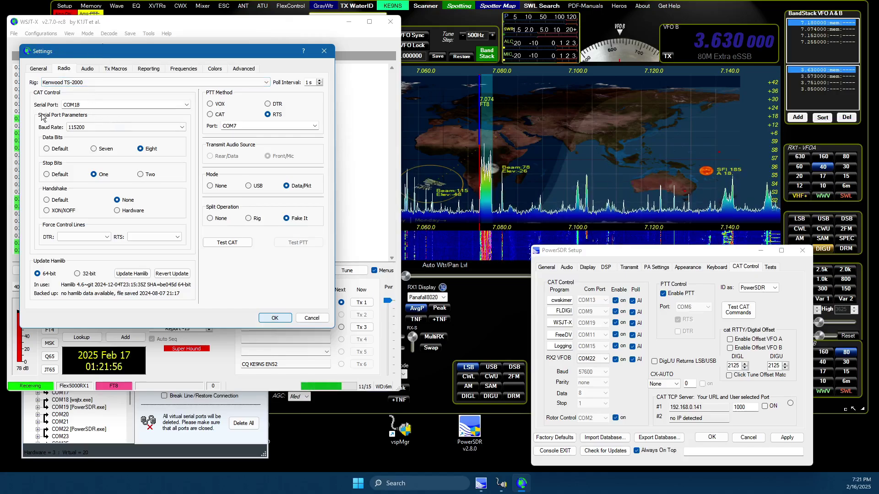
mouse_move(84, 190)
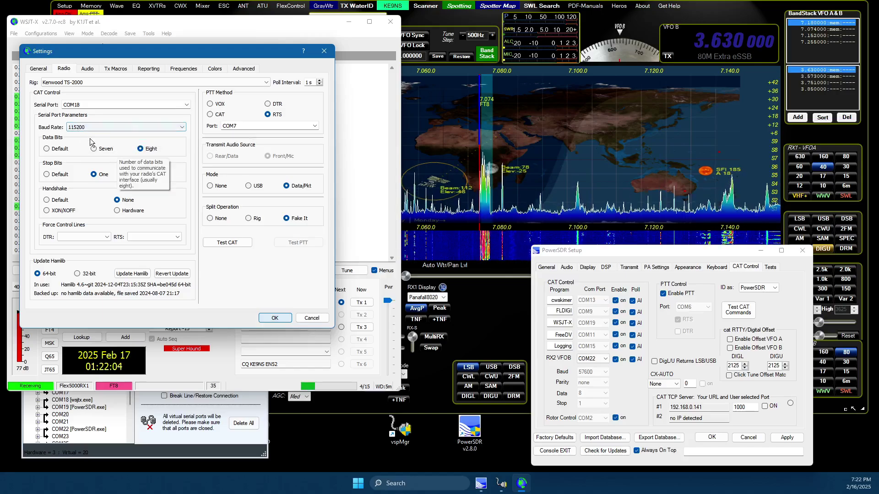
Compare the serial parameters in PowerSDR's CAT Control setup with the WSJT-X radio settings, including the PTT port
left_click(426, 247)
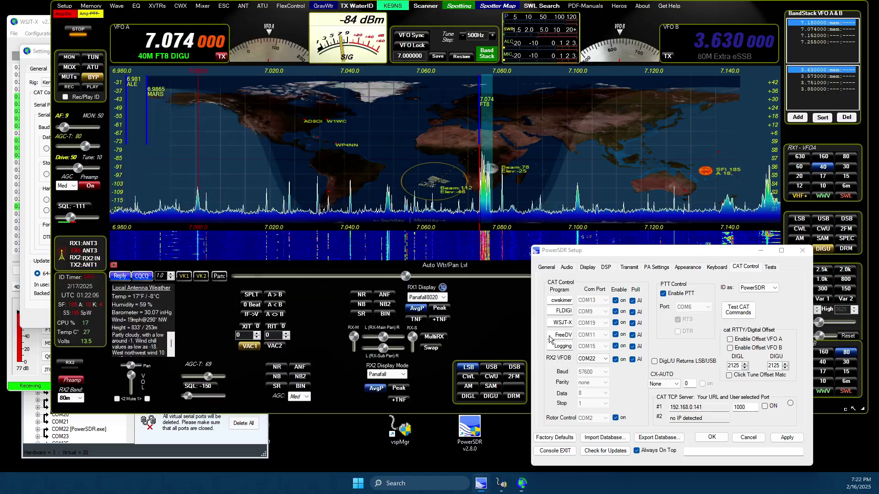
left_click(42, 56)
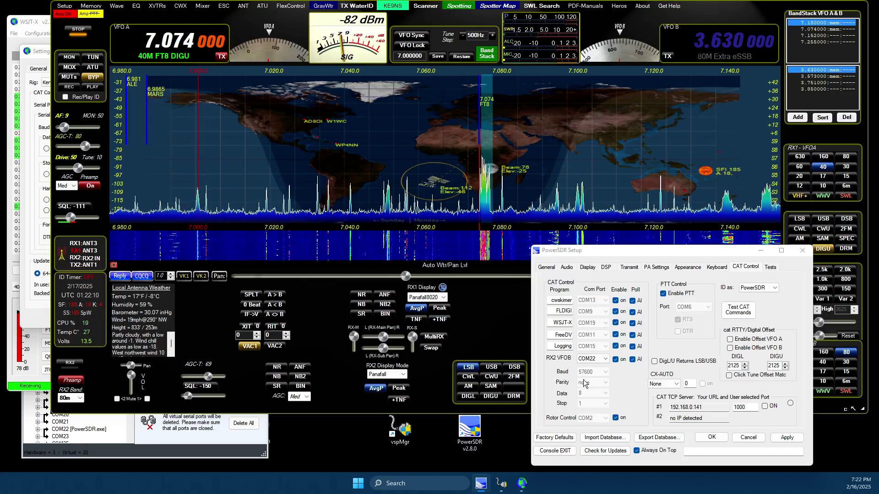
left_click(47, 53)
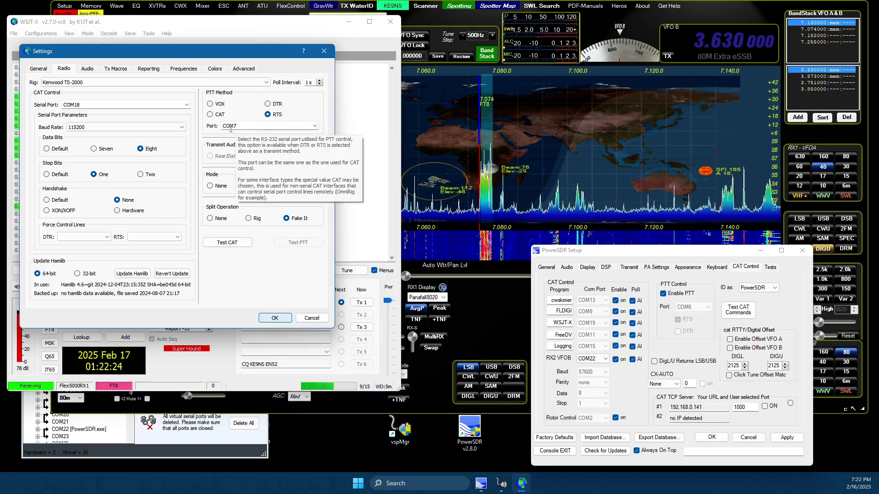
Check PowerSDR's PTT port against the virtual port list in VSP Manager
left_click(694, 299)
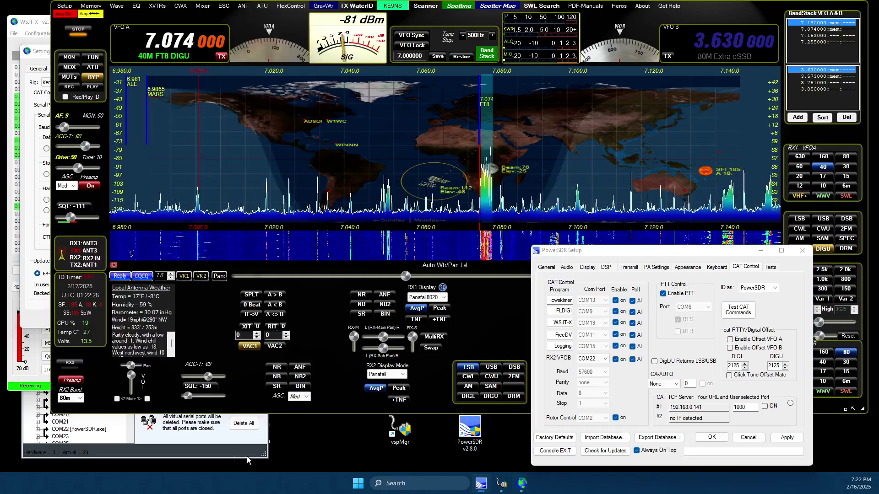
left_click(148, 454)
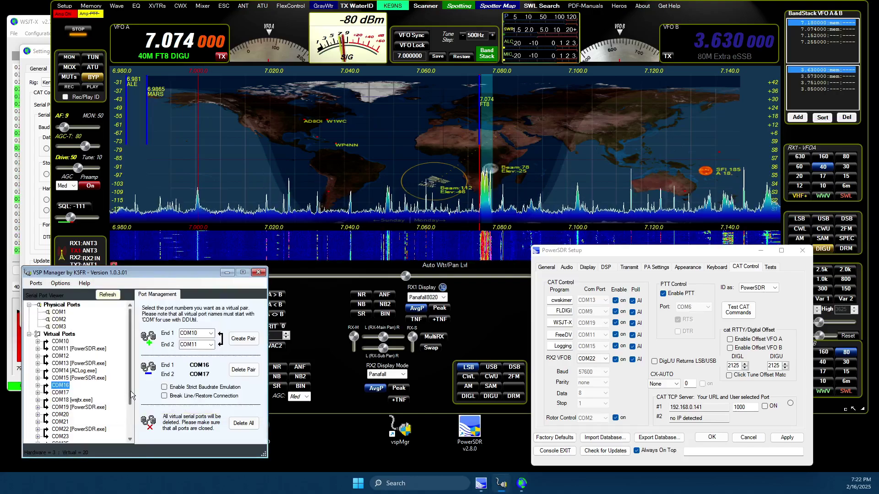
scroll(130, 391, "down", 2)
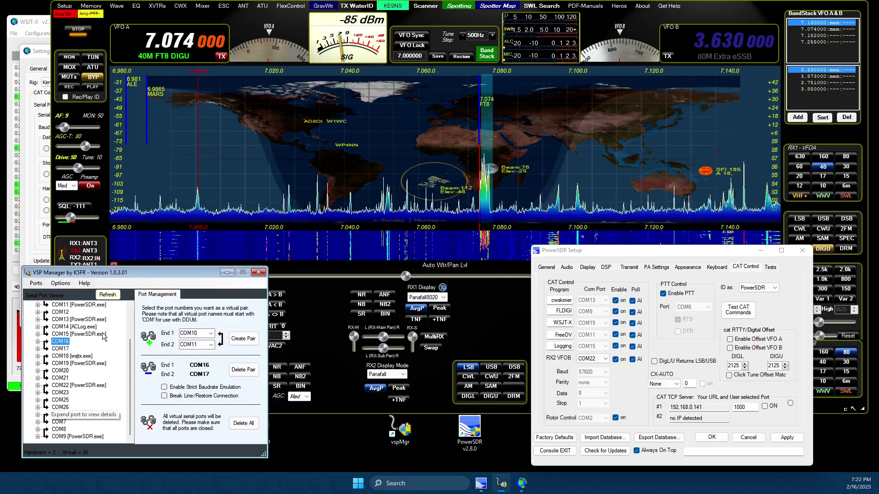
scroll(101, 403, "up", 2)
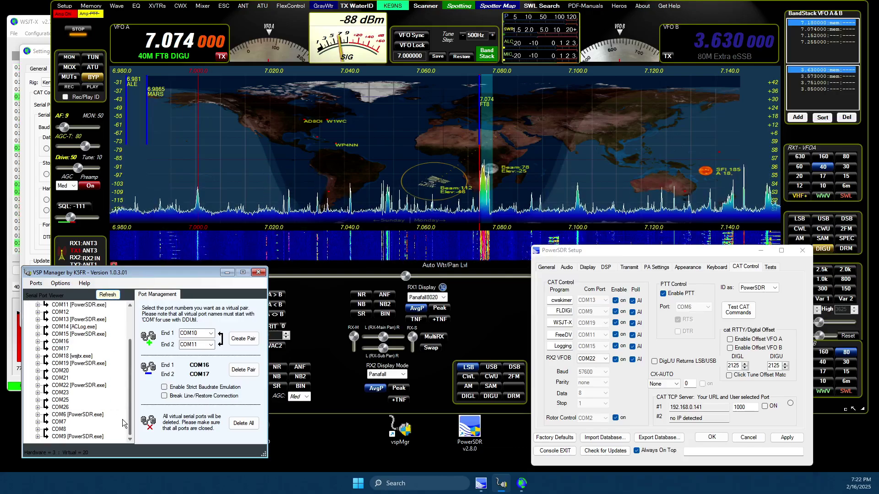
scroll(132, 378, "down", 1)
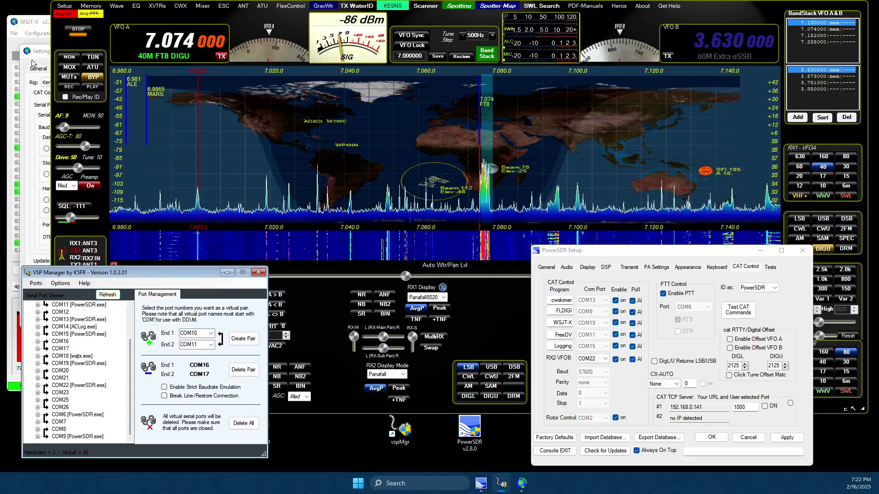
Recheck the PTT port in the WSJT-X radio settings, accept the settings, and return to PowerSDR
left_click(22, 101)
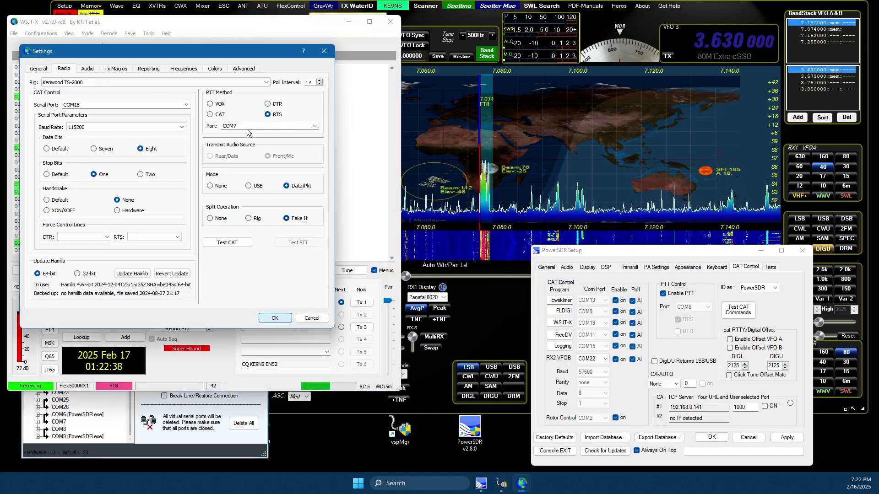
left_click(275, 318)
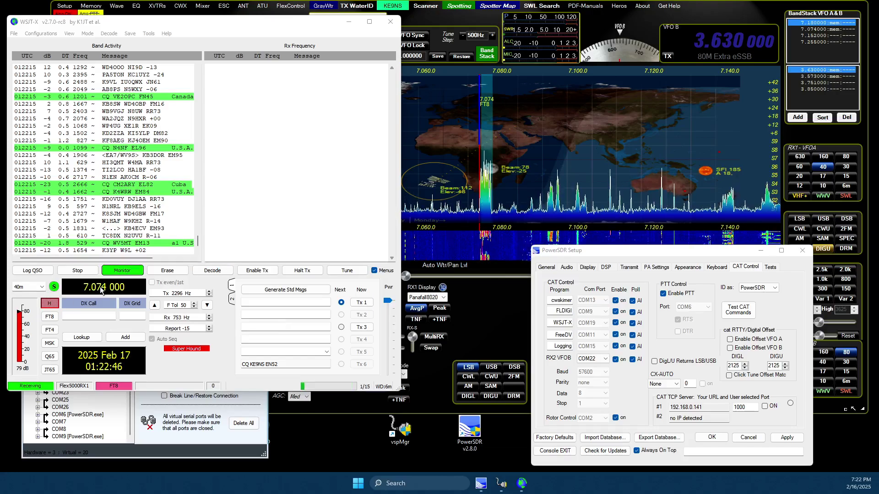
left_click_drag(146, 22, 172, 23)
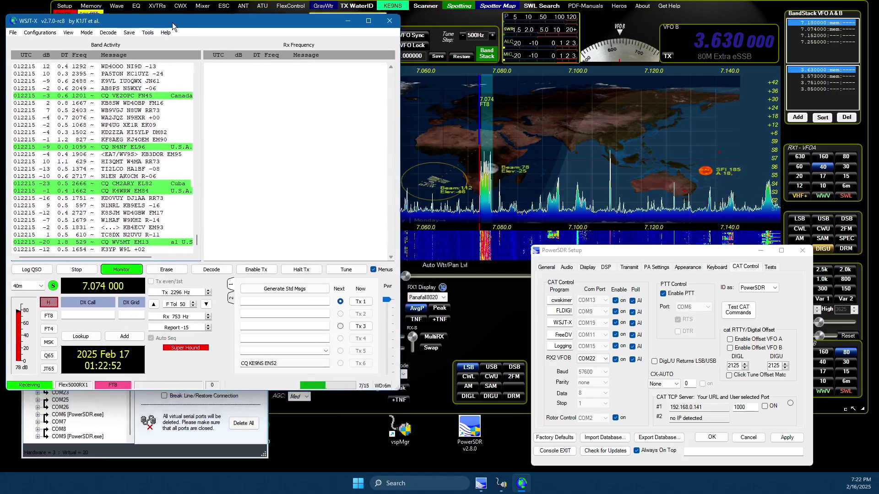
left_click(409, 139)
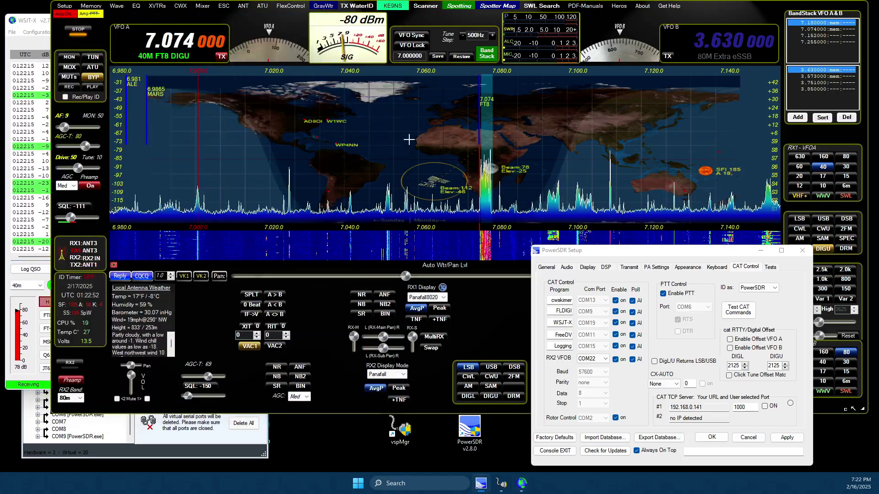
Compare VSP Manager's port list with the program port assignments in PowerSDR's CAT Control setup again
left_click(197, 455)
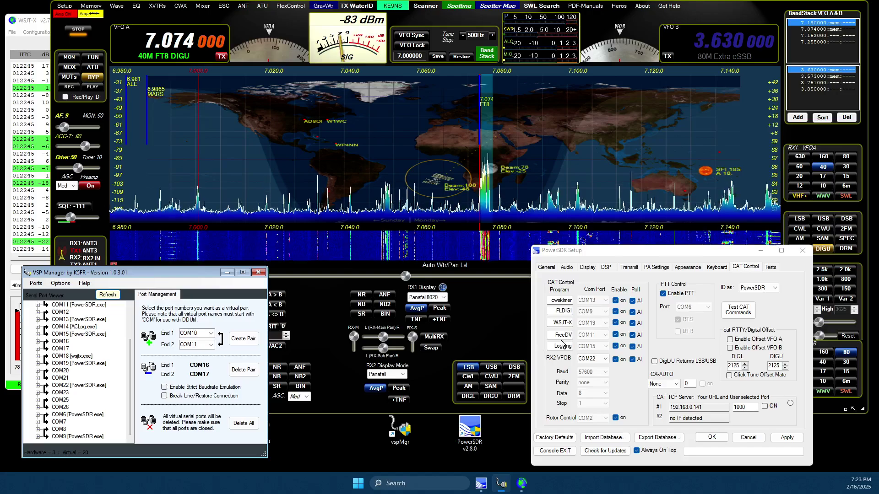
left_click(289, 419)
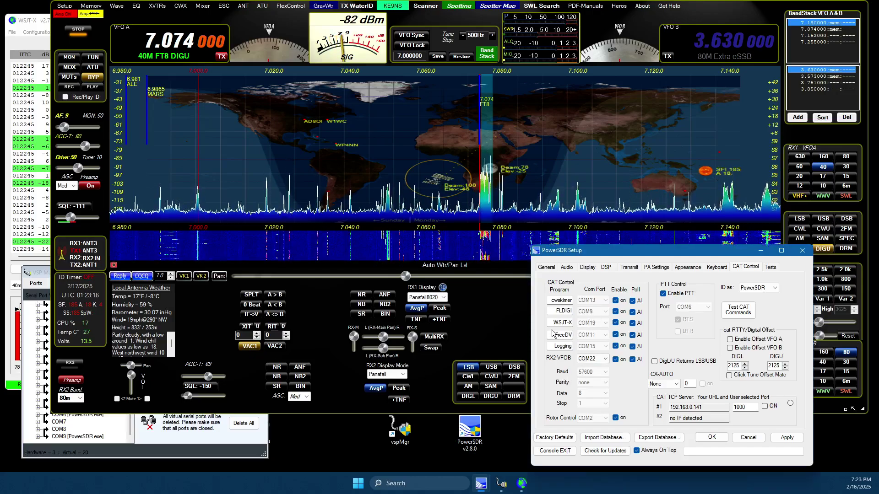
Open PowerSDR's VAC1 audio setup to examine the virtual audio cable settings
left_click(244, 373)
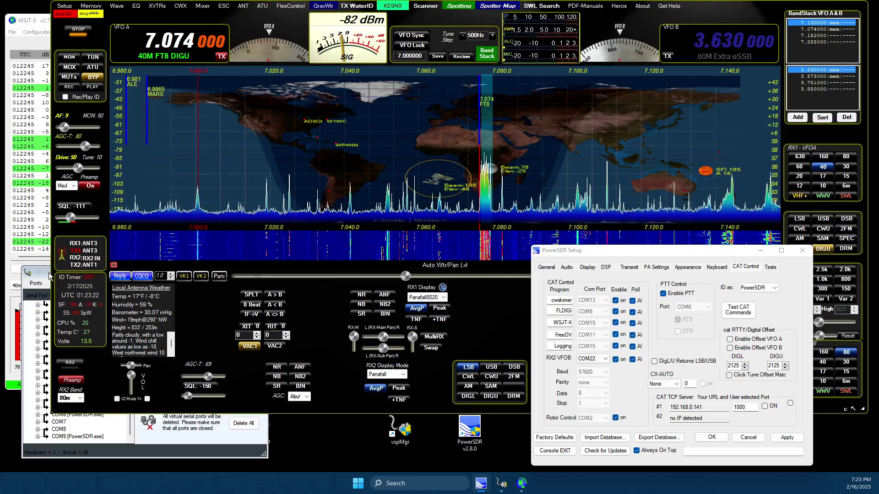
right_click(253, 350)
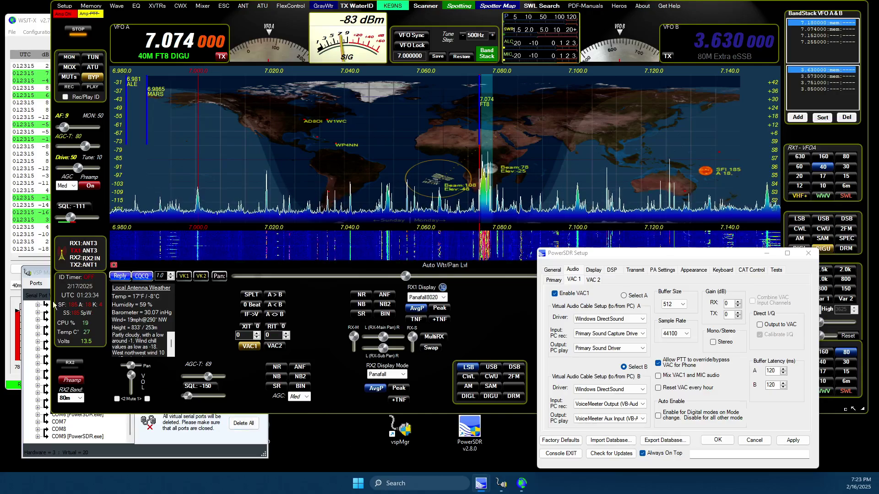
Move VSP Manager out of the way, bring the Windows Sound dialog on screen, and look through its recording and playback devices
left_click_drag(39, 271, 0, 192)
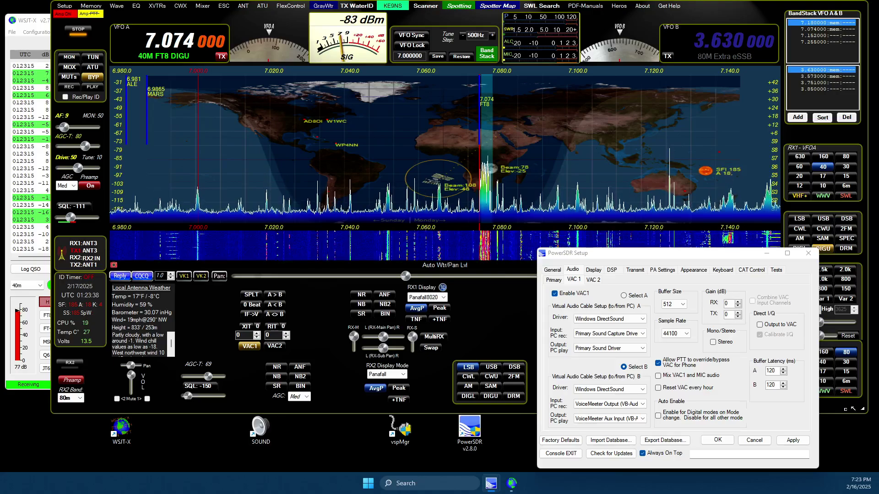
left_click_drag(0, 256, 72, 255)
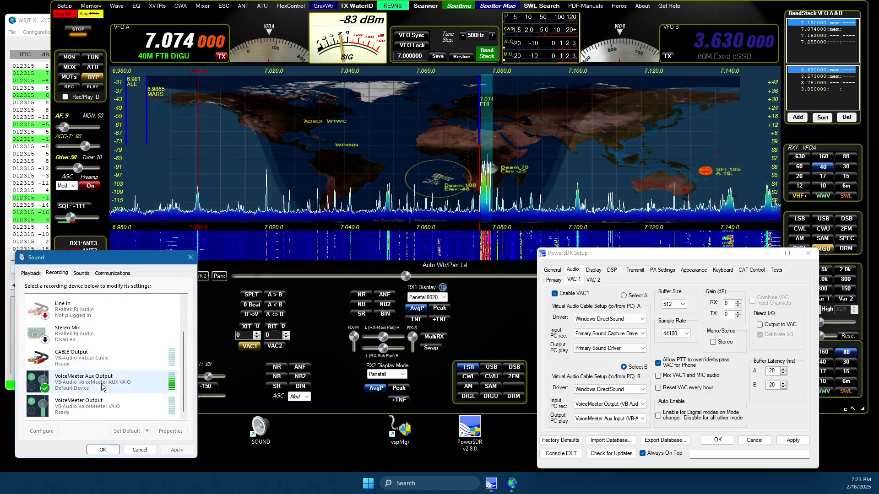
scroll(122, 375, "up", 3)
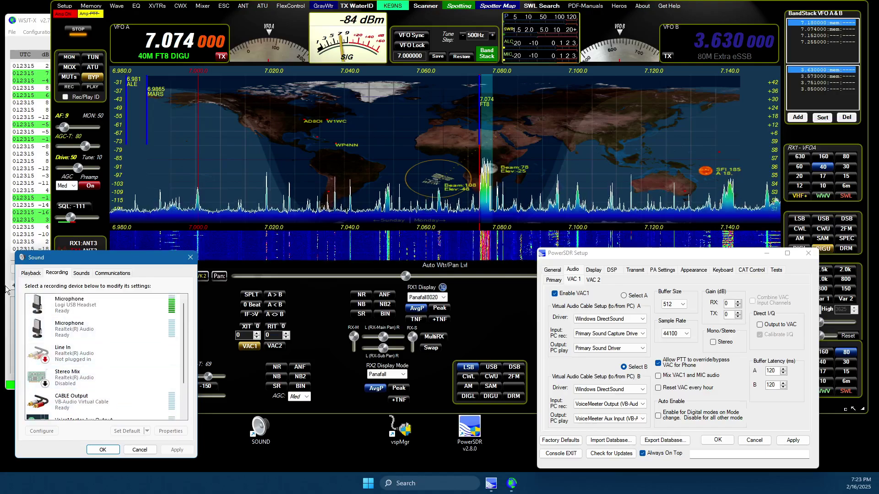
left_click(28, 274)
scroll(78, 326, "down", 5)
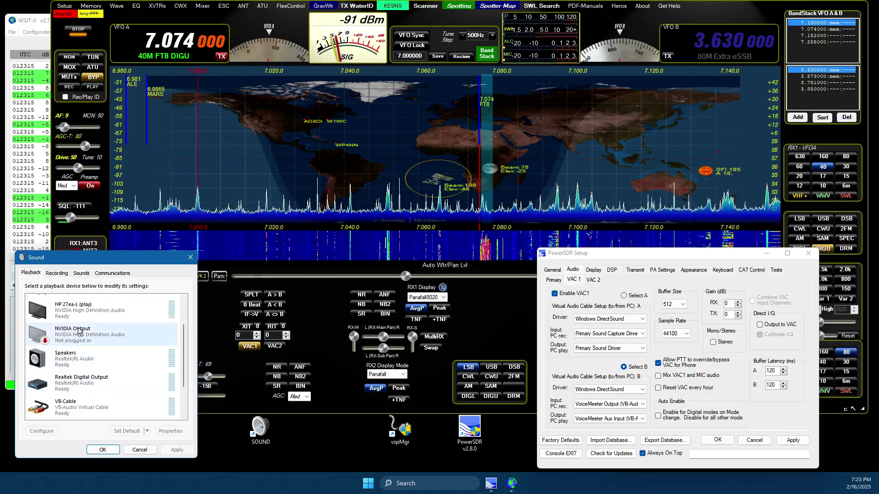
scroll(65, 313, "up", 2)
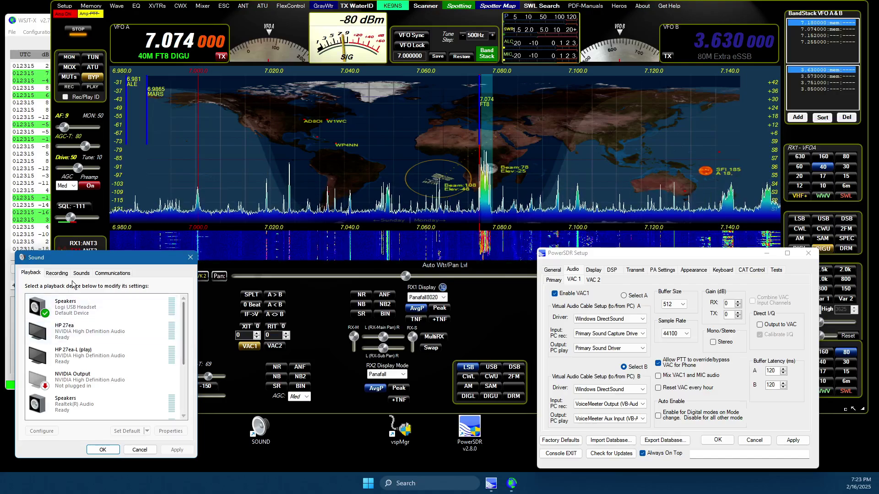
Compare the VB-Audio Cable and VoiceMeeter entries between the recording and playback lists, checking their level meters
left_click(56, 273)
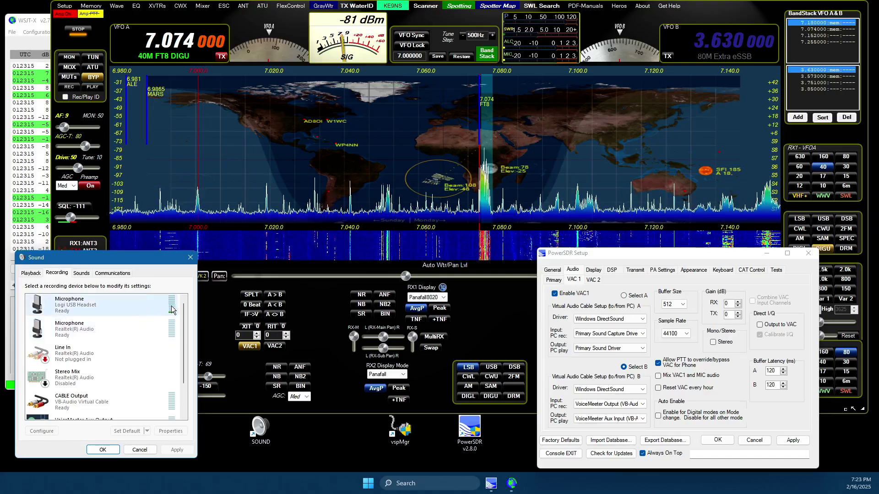
left_click(30, 273)
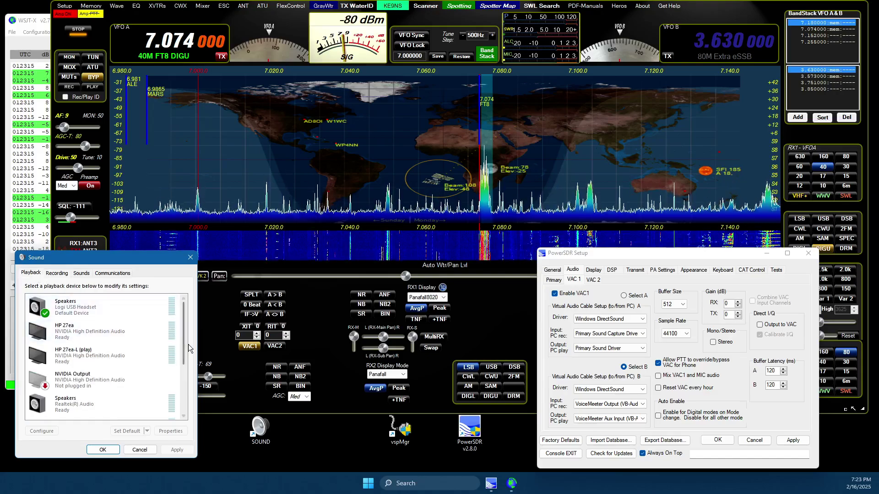
left_click_drag(182, 347, 183, 419)
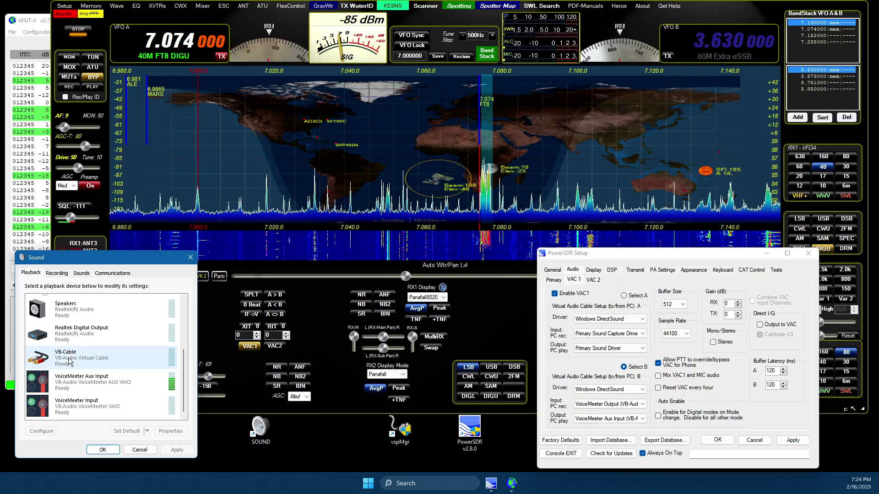
left_click(56, 274)
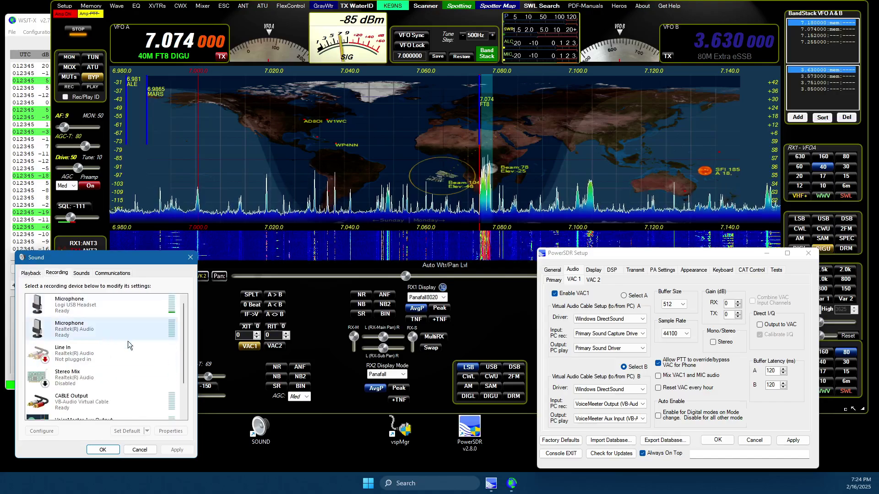
left_click_drag(184, 367, 195, 403)
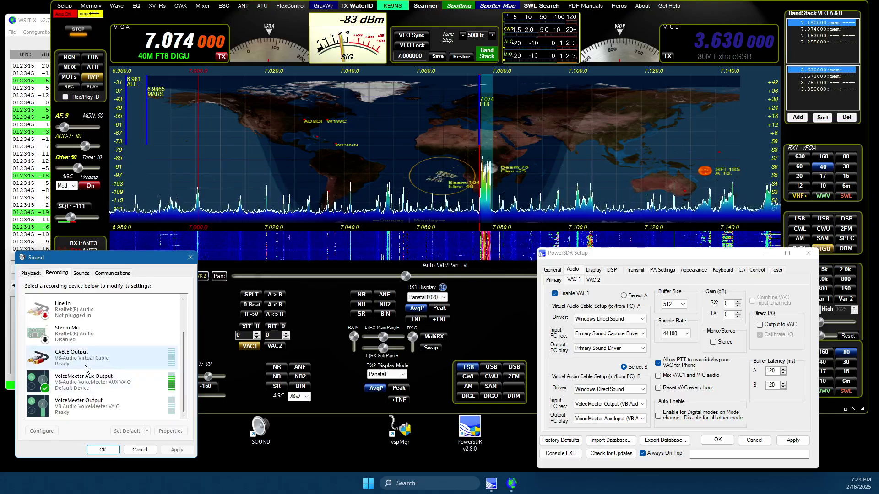
left_click(31, 273)
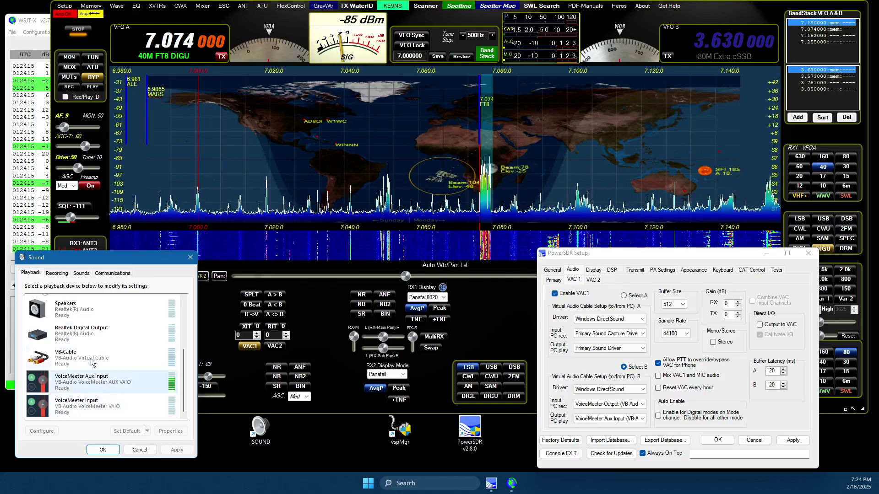
left_click(57, 273)
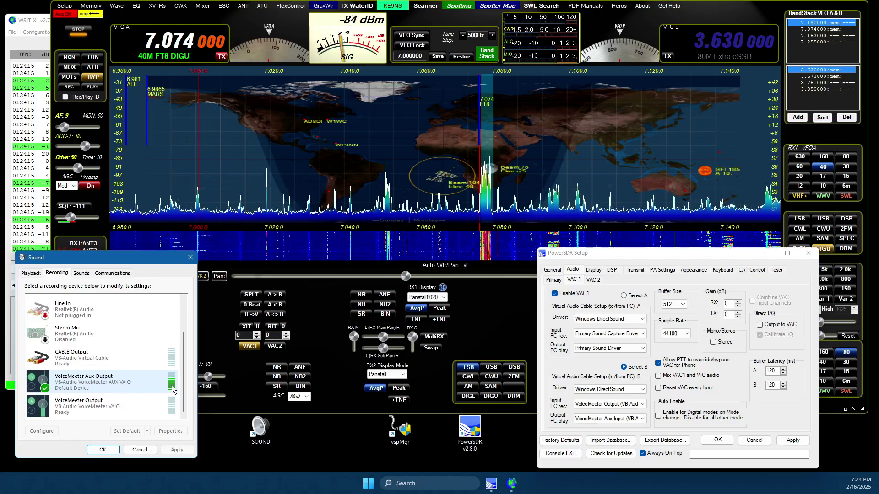
left_click(31, 273)
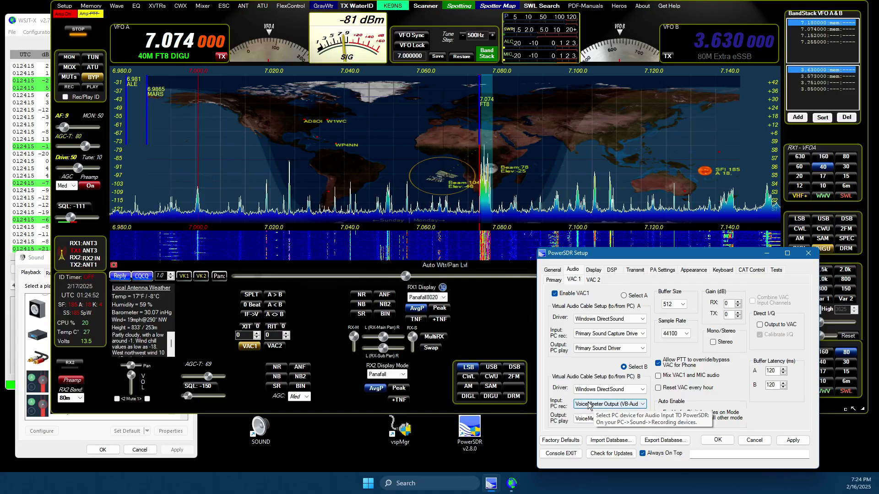
Check the WSJT-X soundcard input and output against PowerSDR's VAC1 devices, and accept the WSJT-X settings
left_click(13, 33)
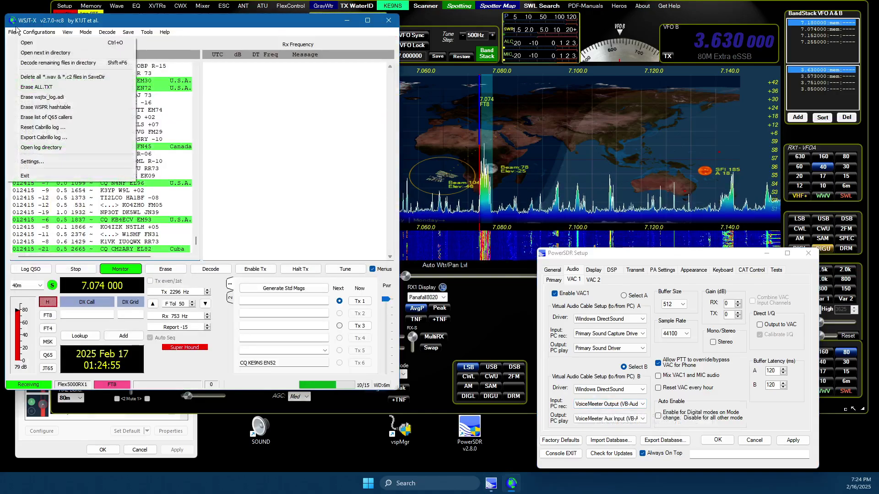
left_click(42, 161)
left_click(88, 69)
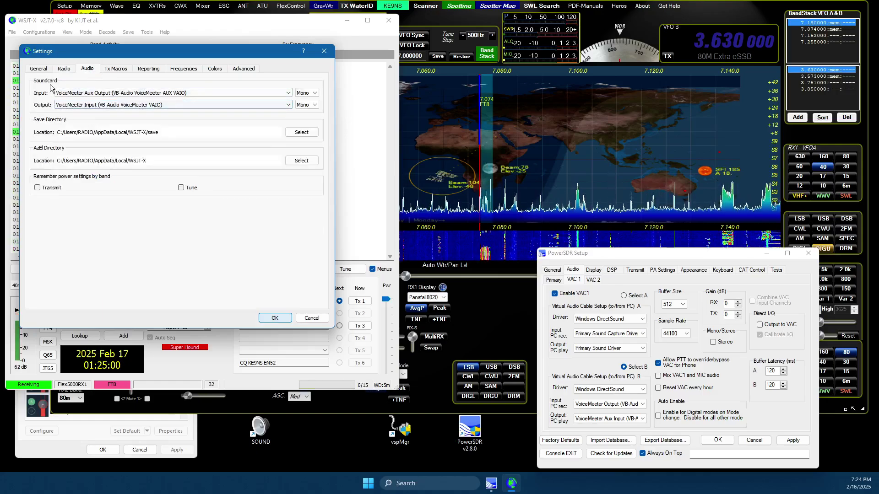
left_click(615, 429)
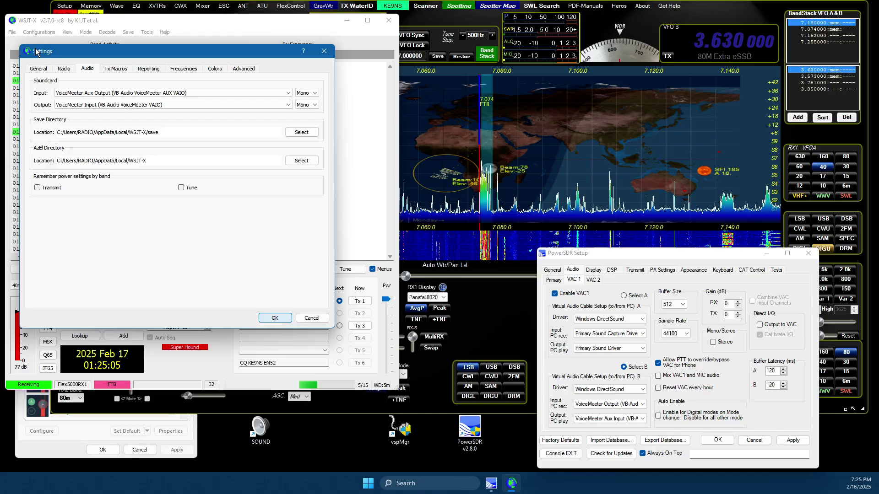
left_click(43, 100)
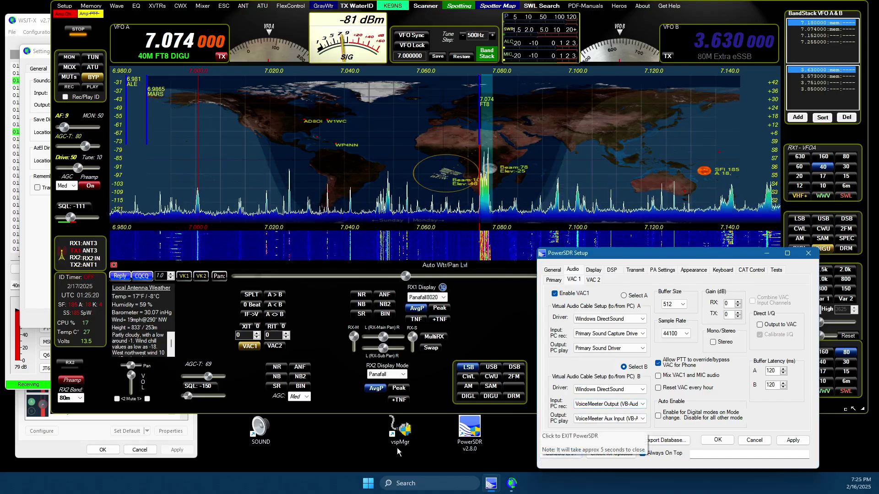
left_click(32, 22)
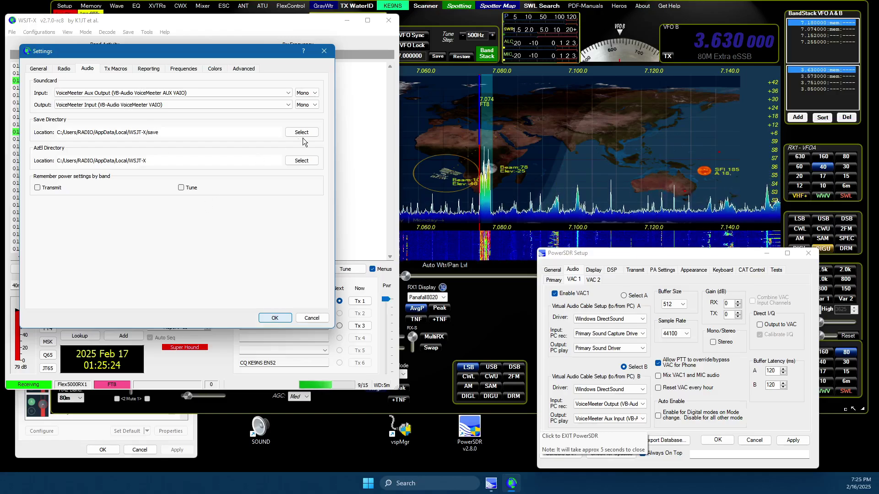
left_click(281, 321)
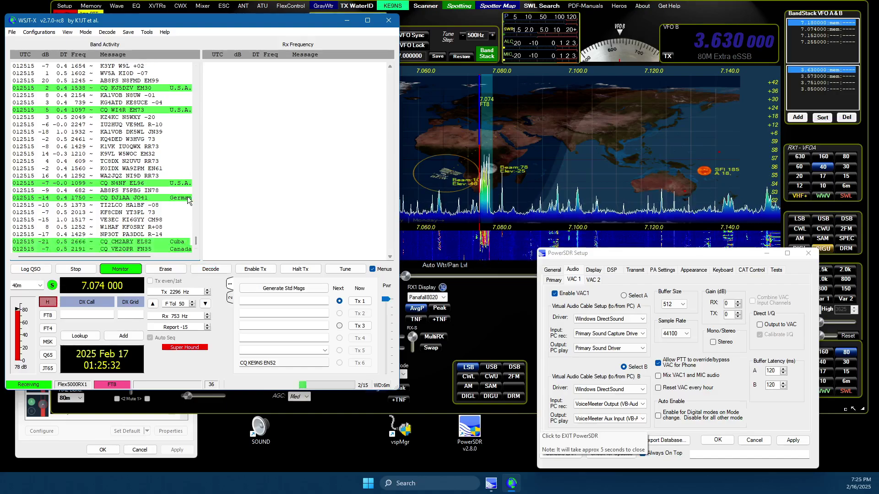
Bring PowerSDR to the front and move its Setup window aside to uncover the VAC1 gain controls
left_click(601, 356)
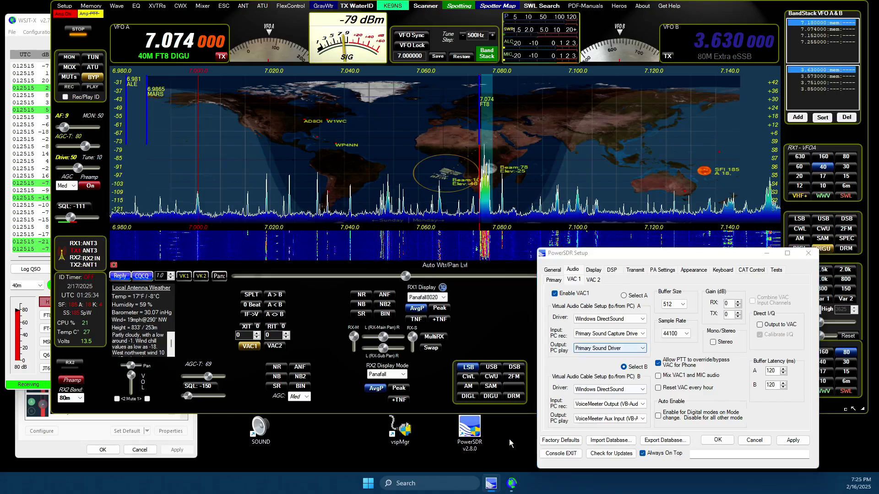
left_click(39, 21)
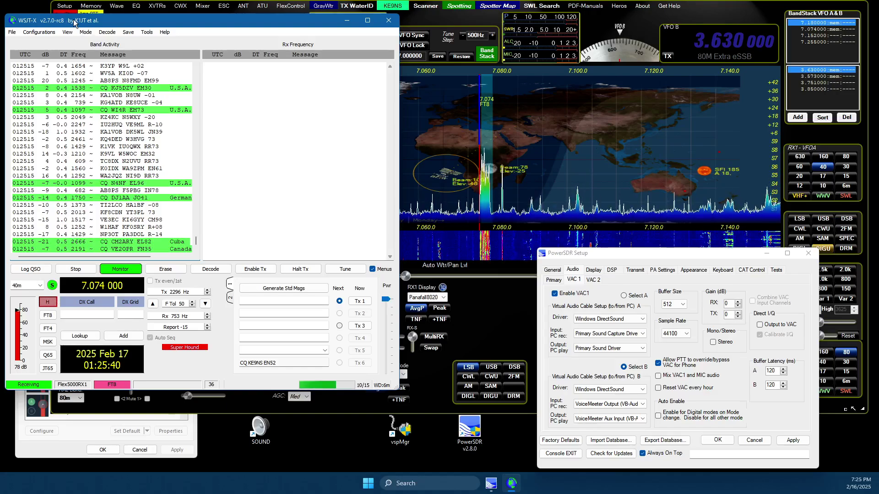
left_click(482, 216)
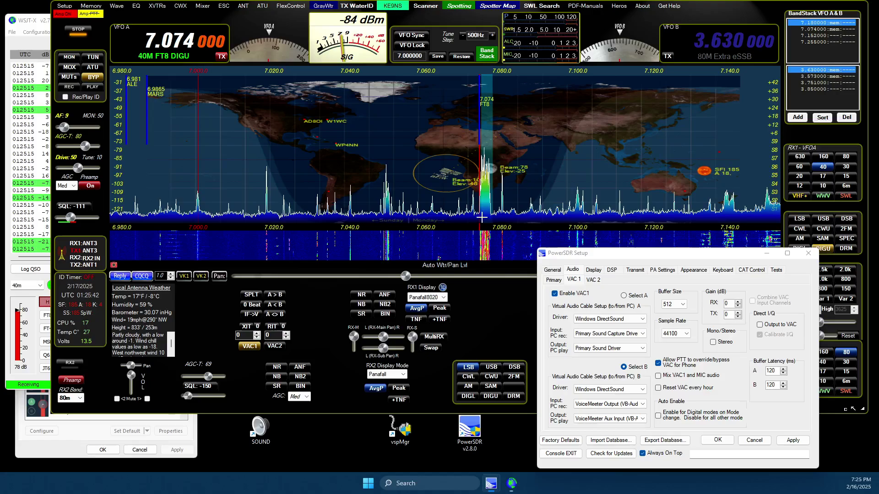
left_click_drag(618, 253, 739, 293)
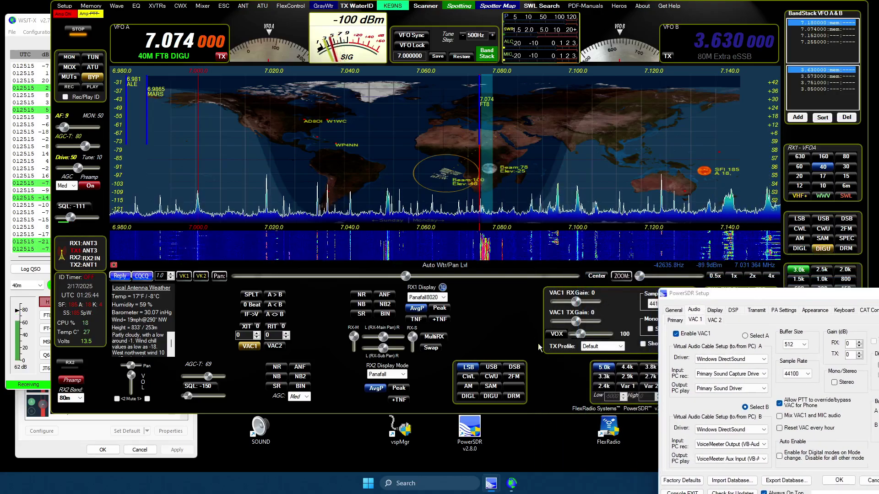
Review the rig, CAT serial port and PTT method in the WSJT-X radio settings, and accept them
left_click(46, 40)
left_click(12, 33)
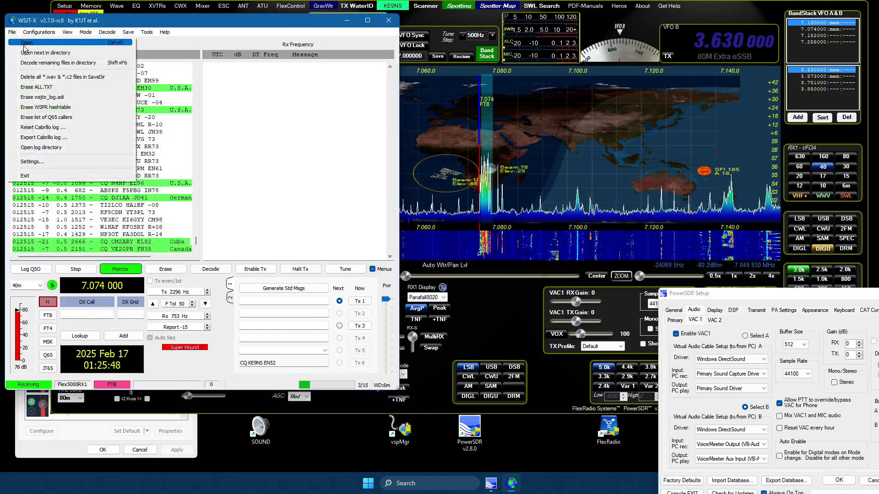
left_click(32, 162)
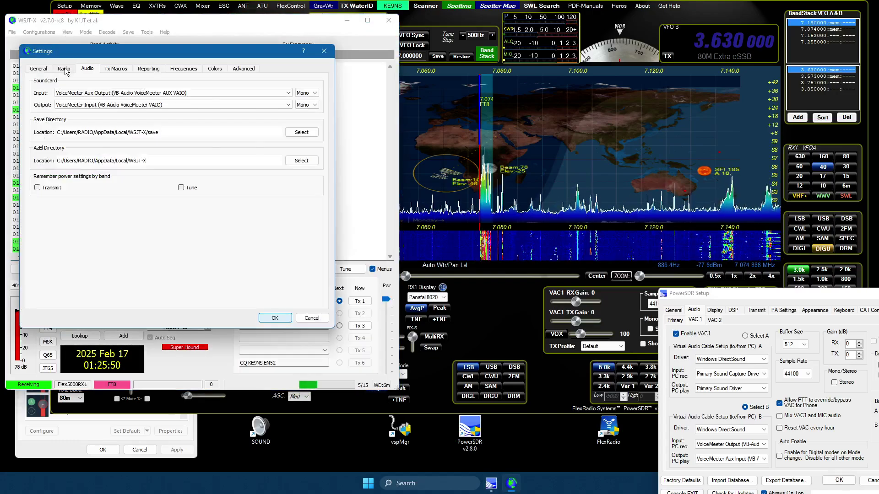
left_click(64, 69)
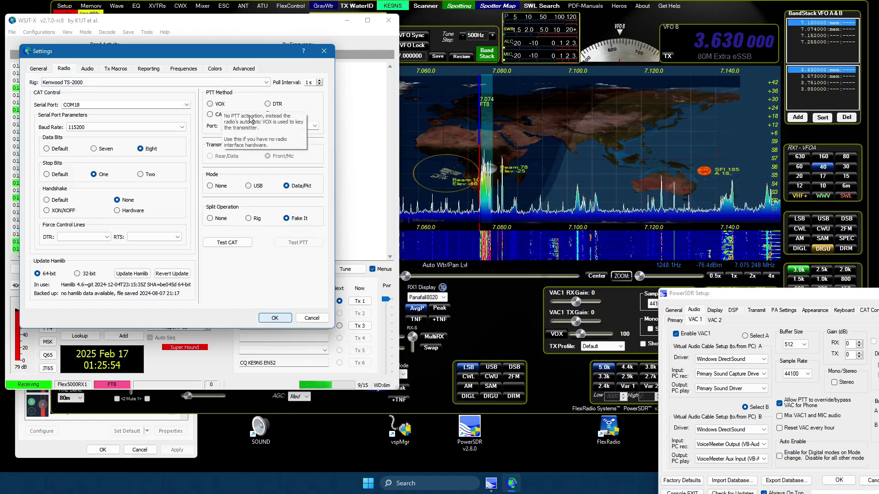
left_click(282, 318)
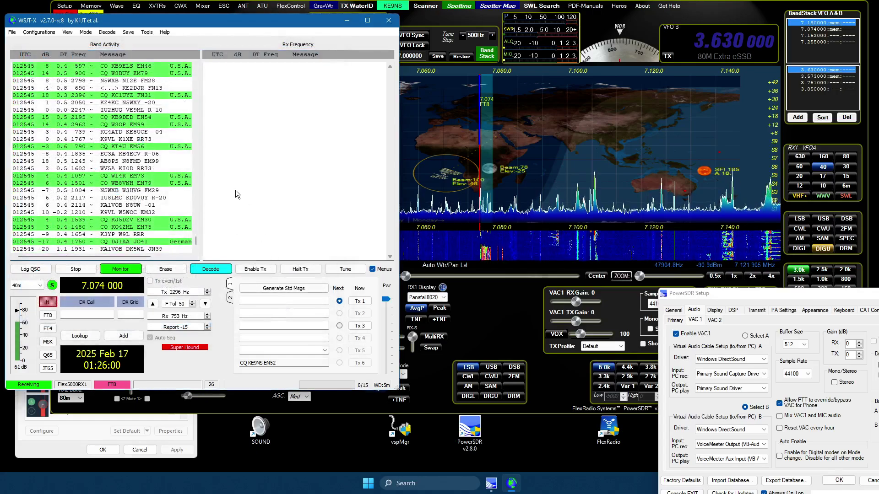
Bring VSP Manager back on screen and show PowerSDR's CAT Control setup beside it to examine the rotor control port
left_click(303, 404)
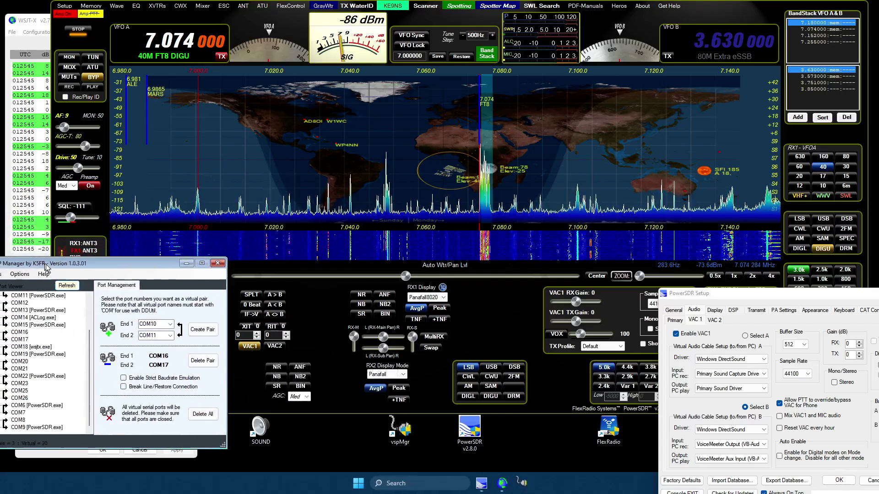
left_click_drag(835, 297, 706, 276)
left_click(743, 290)
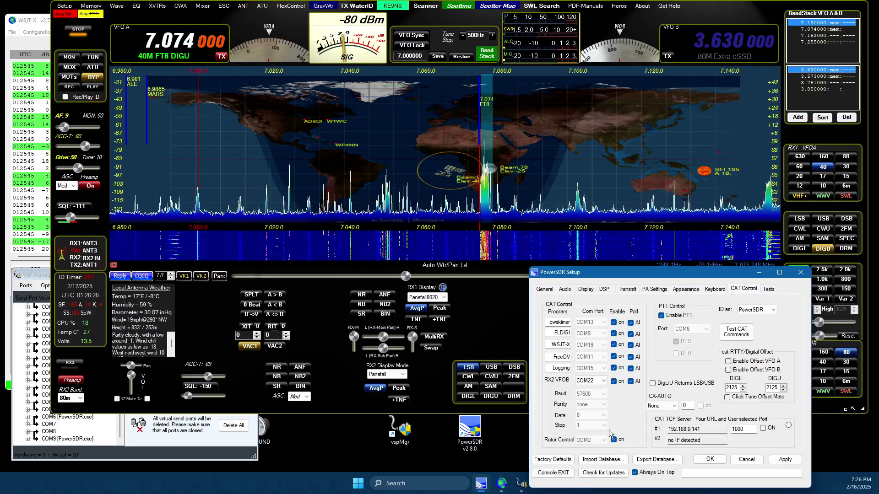
Open PowerSDR's DX/SWL Spotter, set the antenna angle to 20, and send the rotor to that heading
left_click(455, 5)
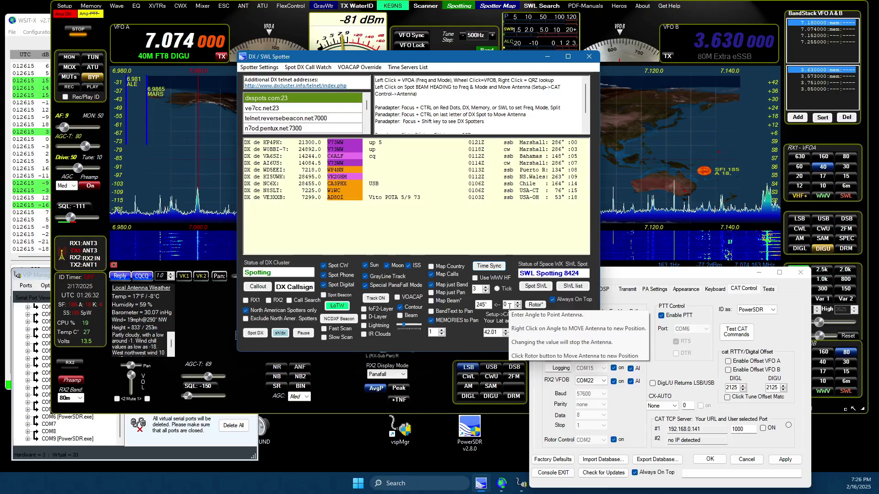
double_click(507, 305)
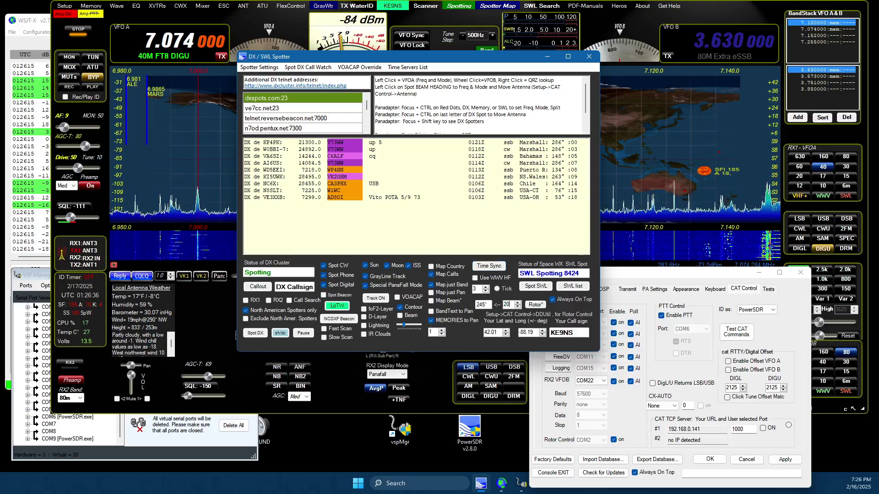
left_click(535, 306)
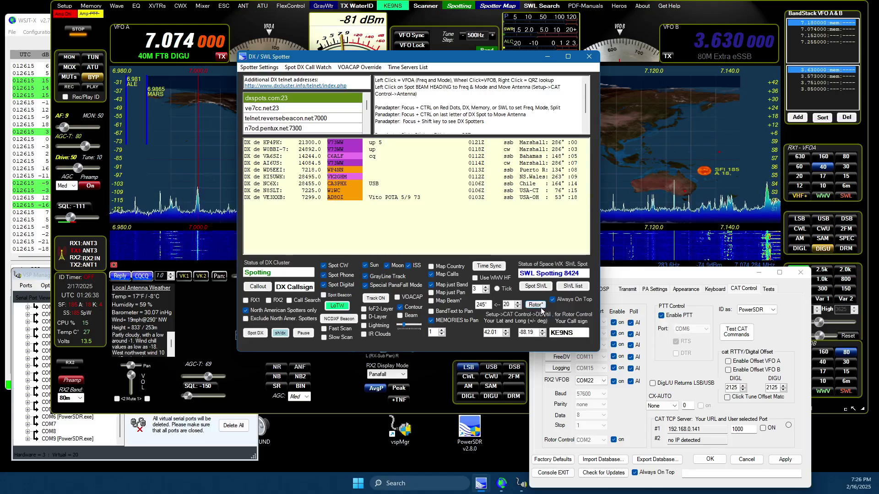